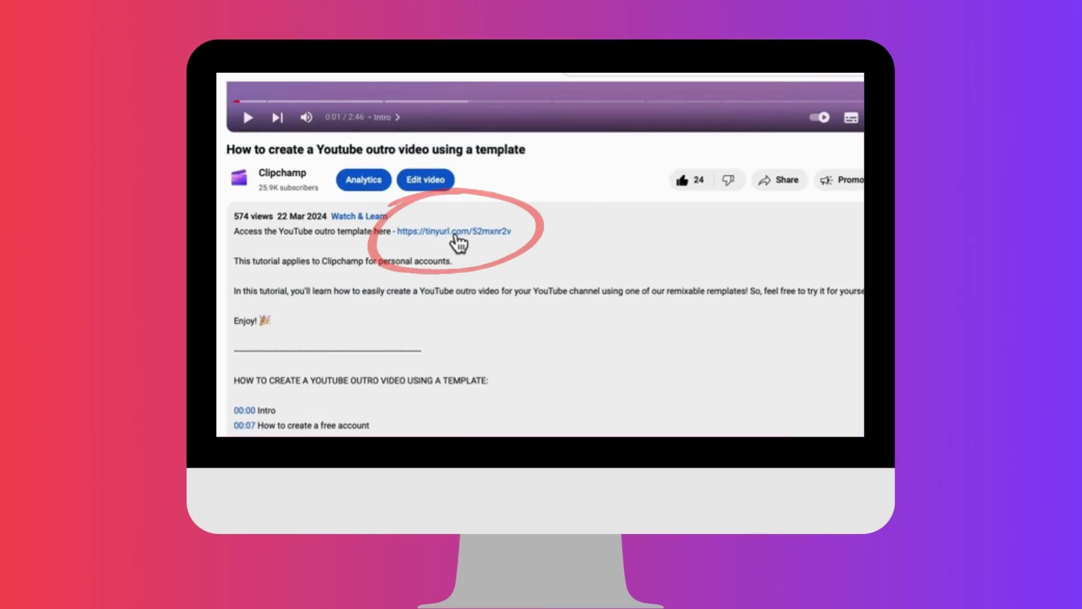
Step: Open the tinyurl outro template link from the YouTube video description in Clipchamp
left_click(455, 235)
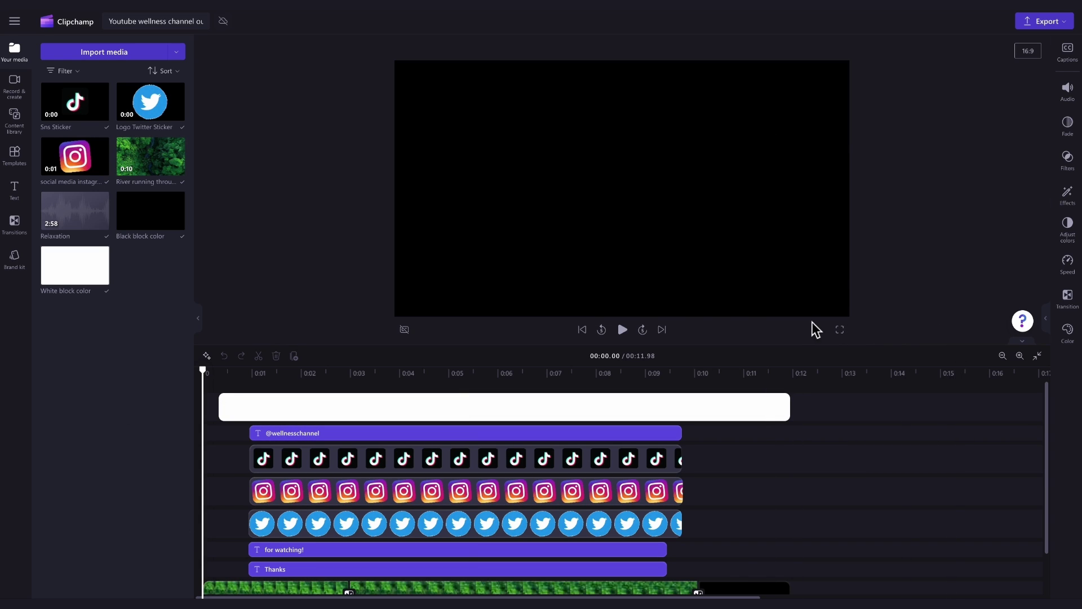
Step: Play the wellness channel outro template preview, then pause it
left_click(624, 330)
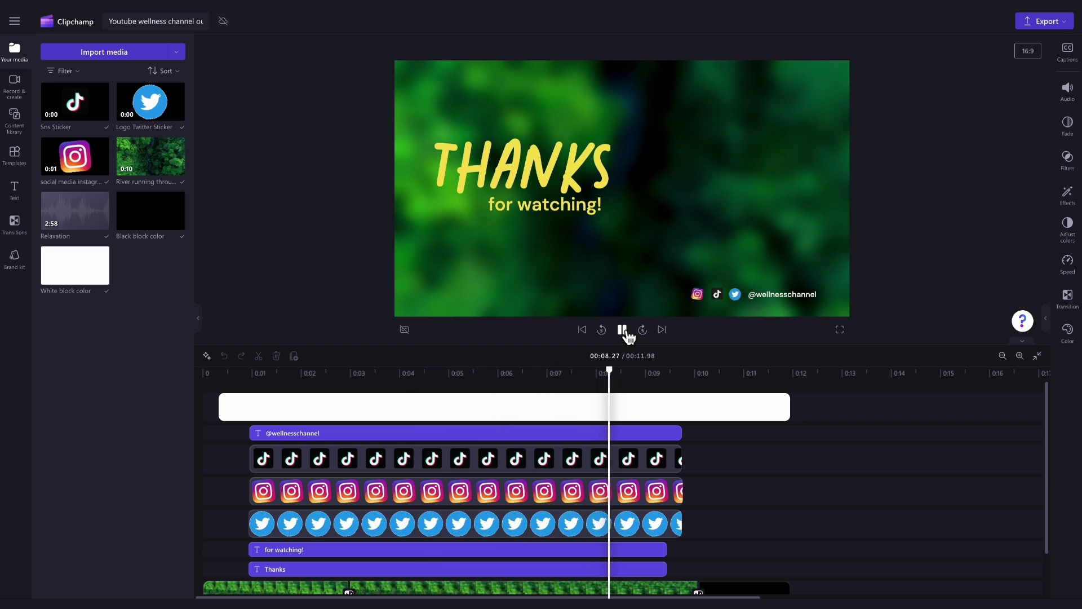
left_click(625, 332)
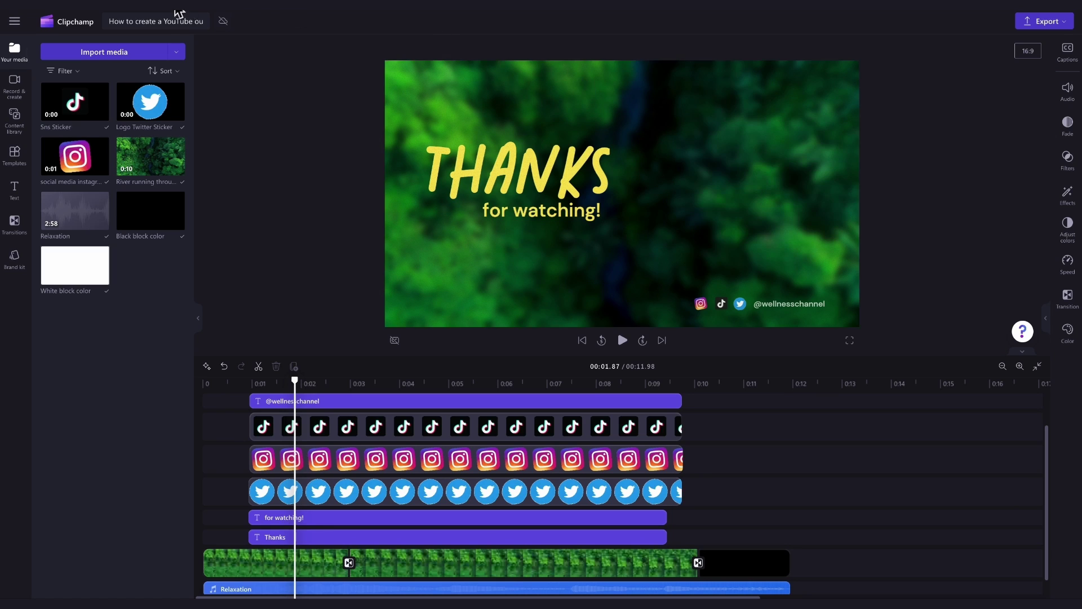
Step: Import my video 1.mp4 from the computer into the project media
left_click(110, 56)
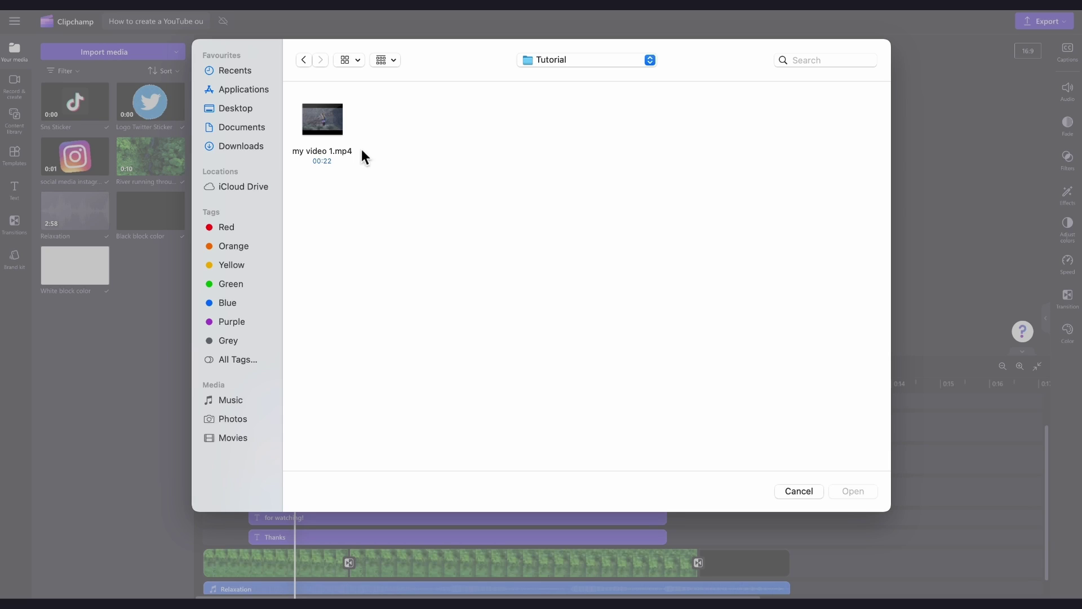
left_click(349, 130)
left_click(845, 491)
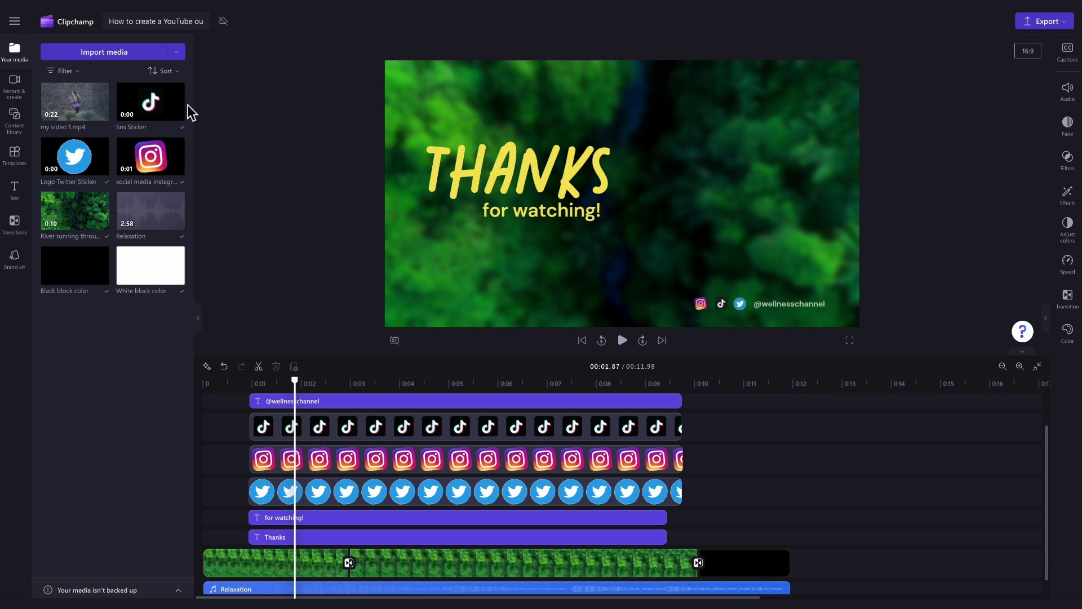
Step: Replace both forest background clips with the running video and play the result
left_click_drag(75, 101, 286, 575)
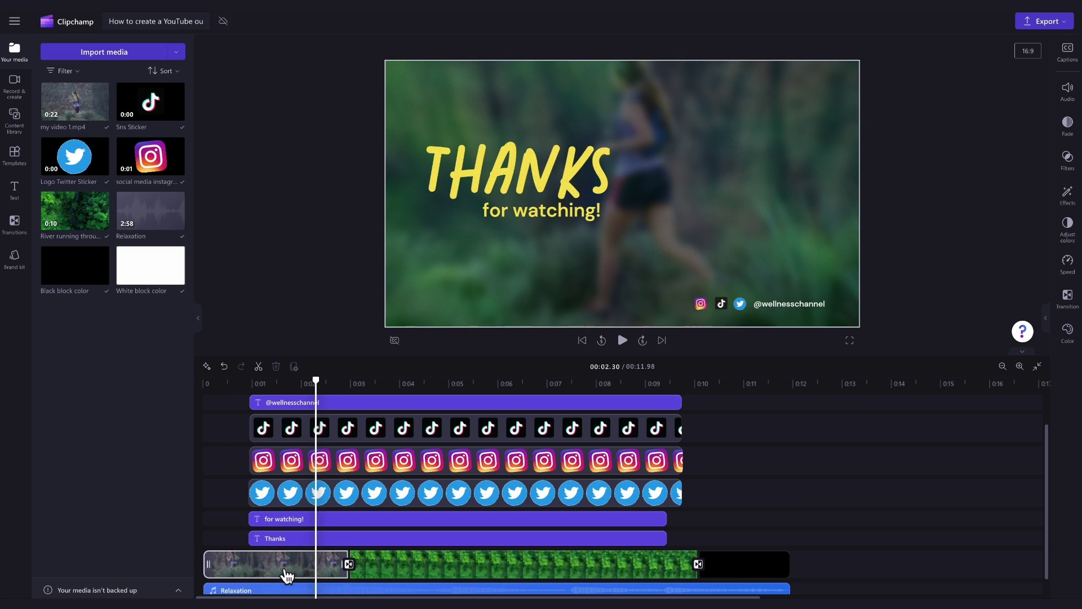
left_click_drag(107, 110, 406, 578)
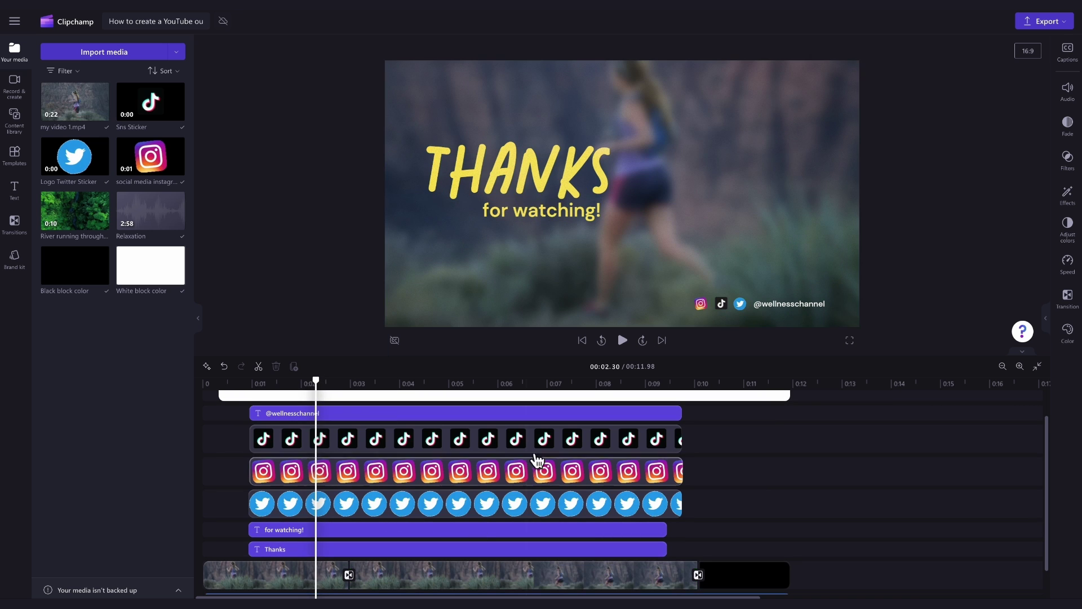
left_click(622, 340)
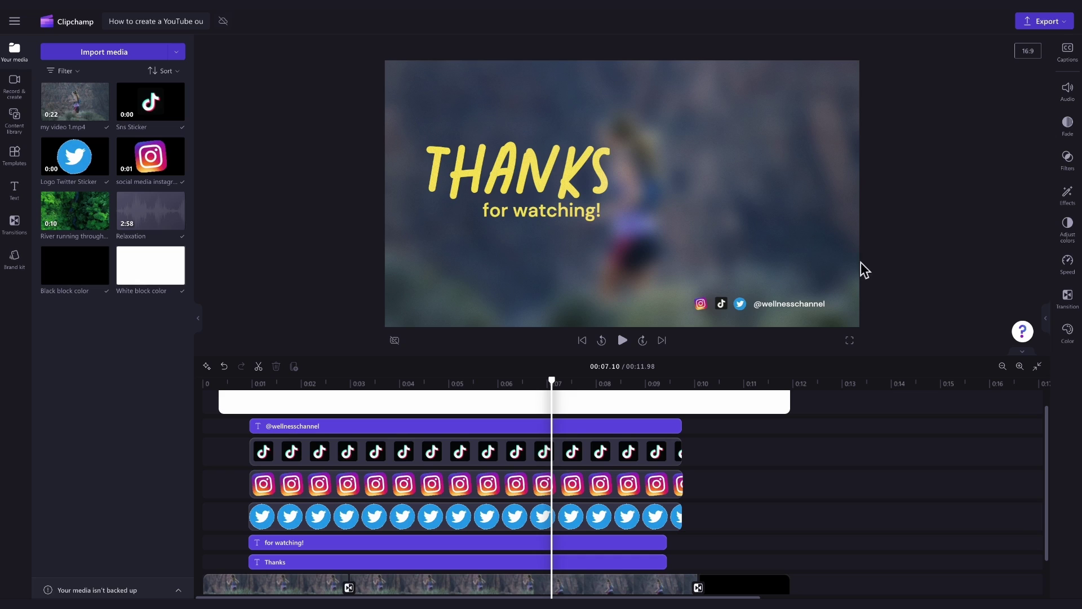
left_click(797, 309)
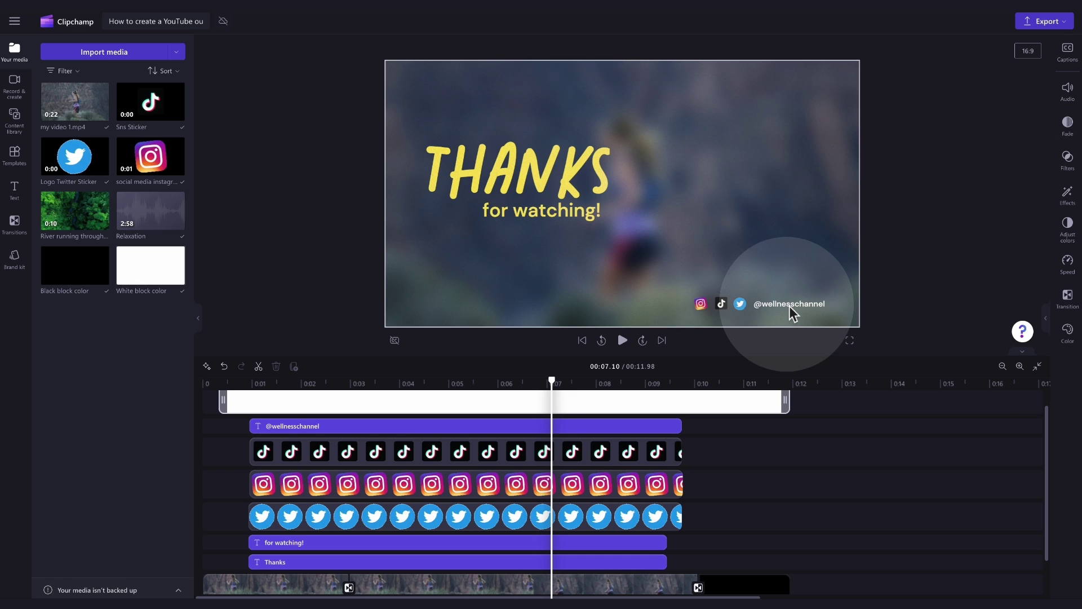
left_click(504, 427)
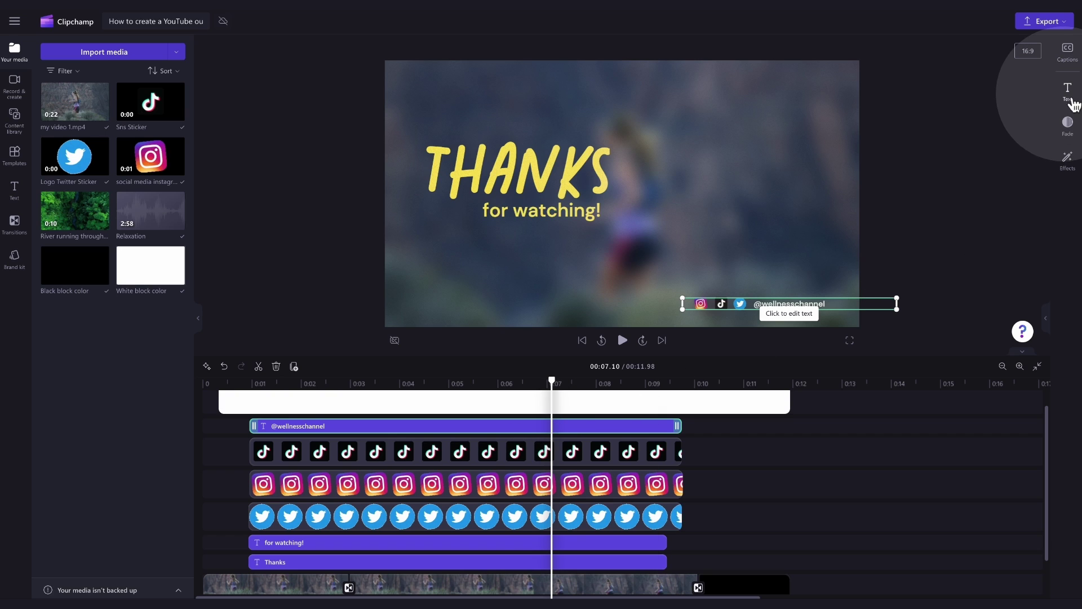
left_click(1068, 92)
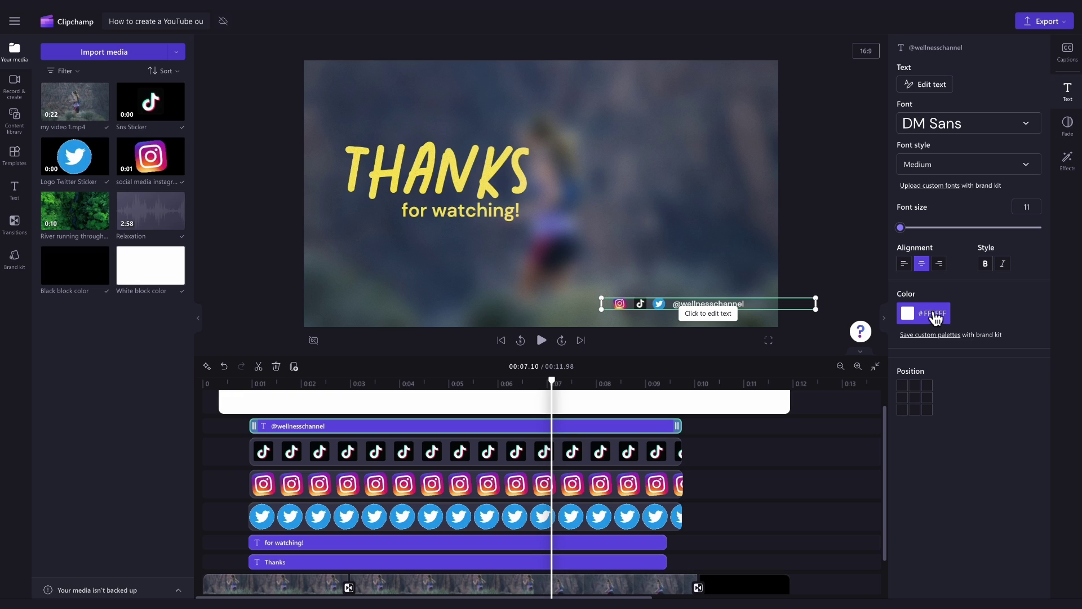
Step: Replace 'wellnesschannel' in the handle text with 'mysocialchannel'
left_click(931, 85)
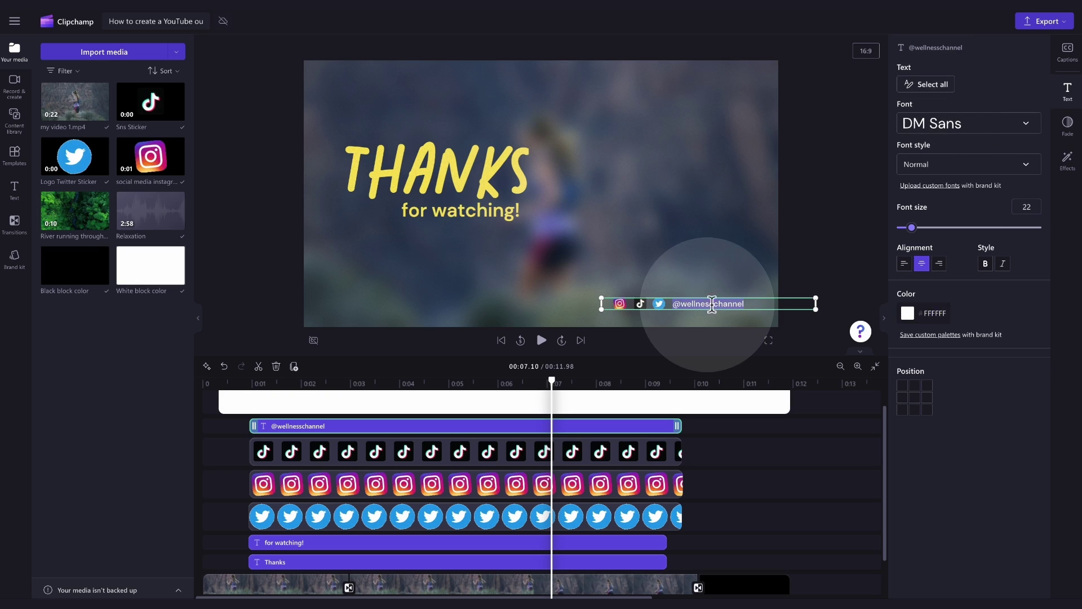
left_click(748, 305)
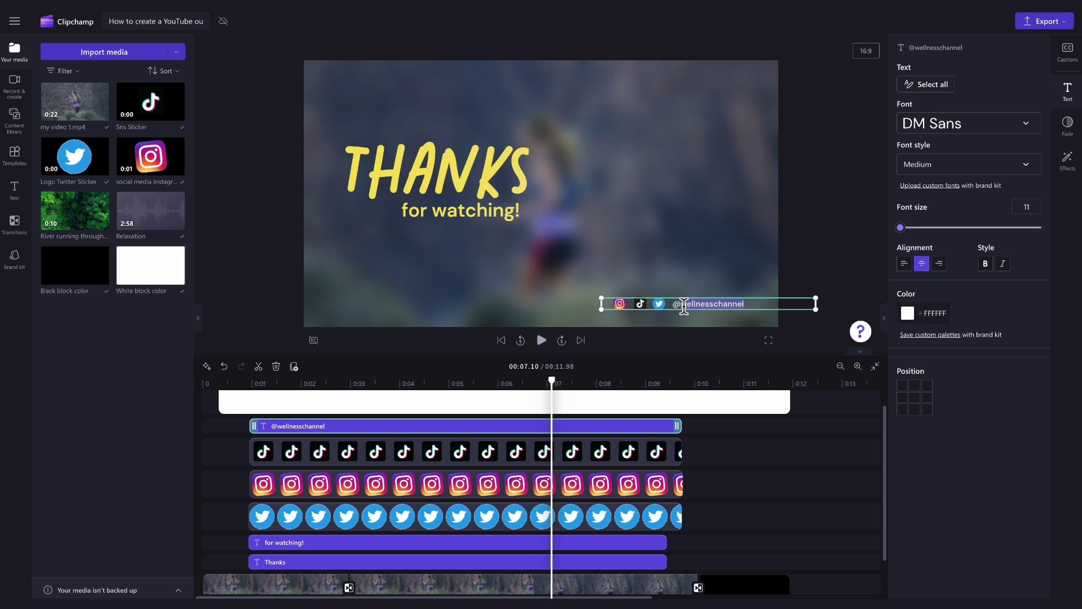
double_click(683, 306)
type("mysocialchannel")
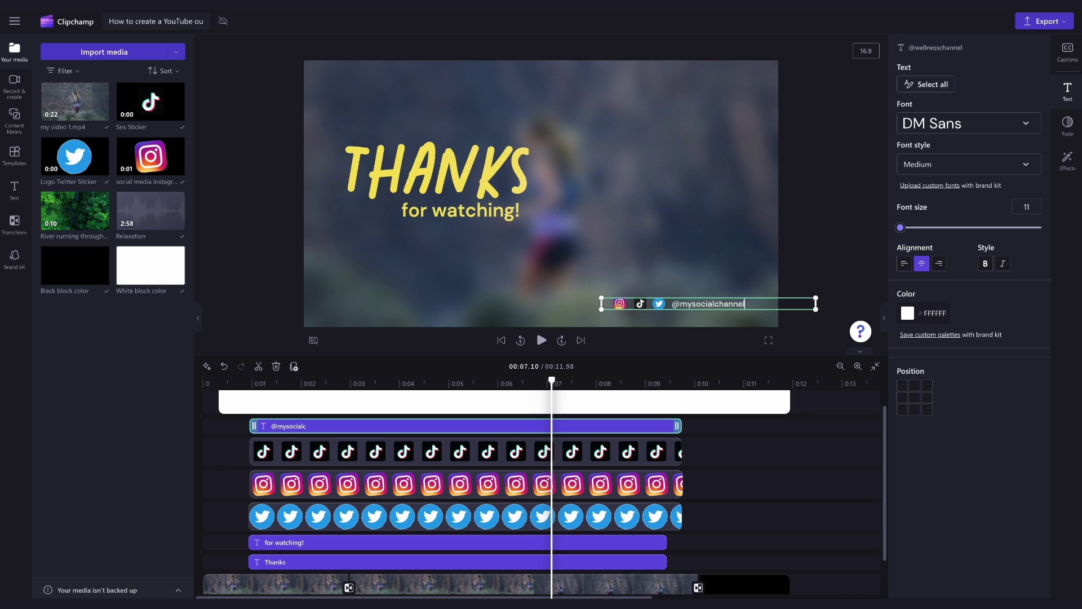
Step: Try the Chicle, Modak and Ultra fonts on the handle text
left_click(951, 131)
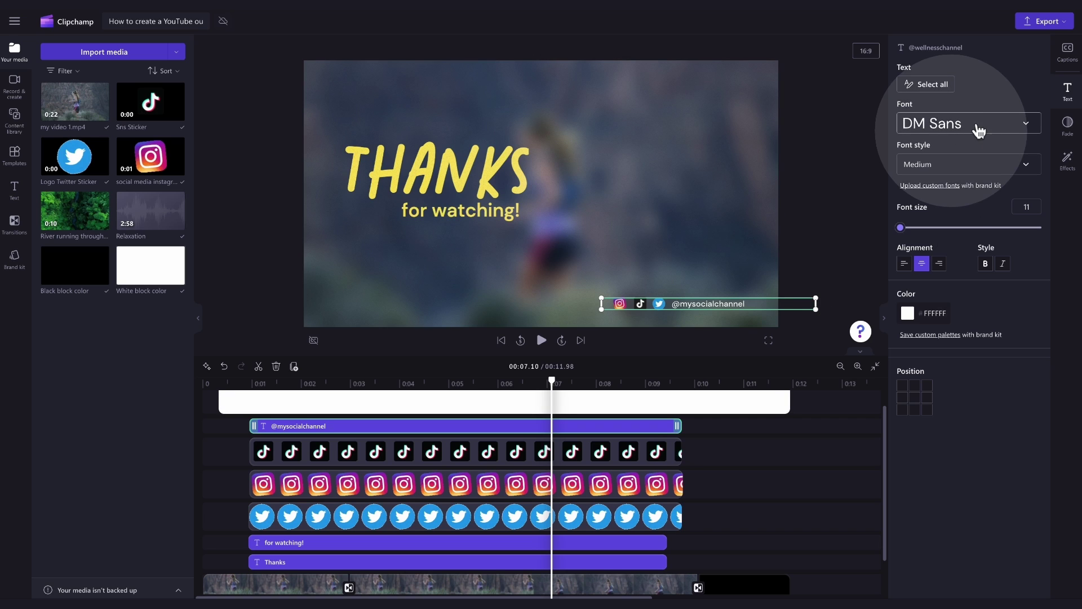
scroll(979, 329, "down", 3)
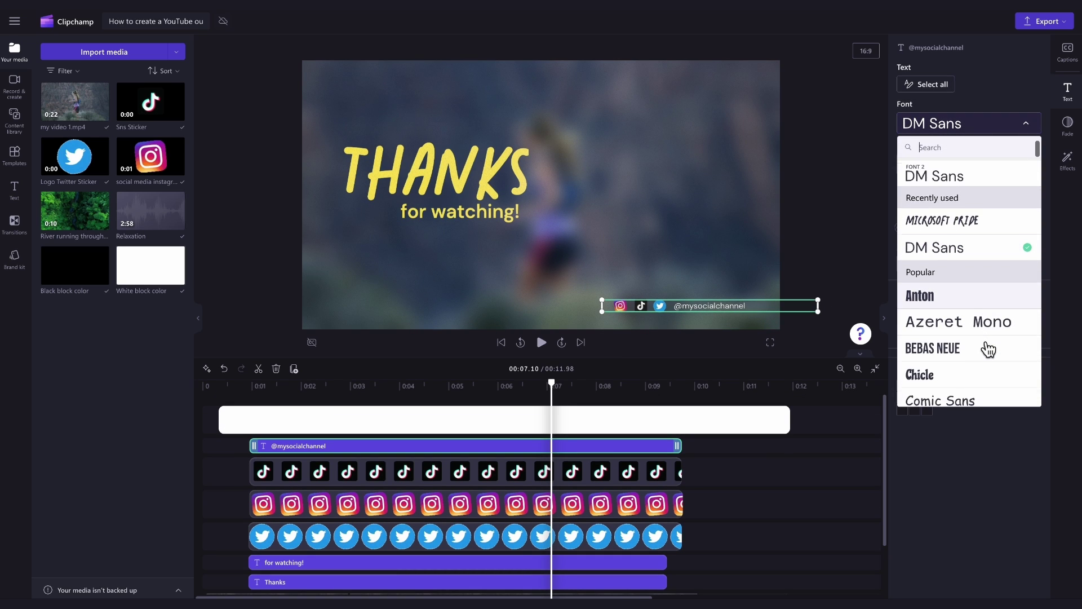
left_click(989, 322)
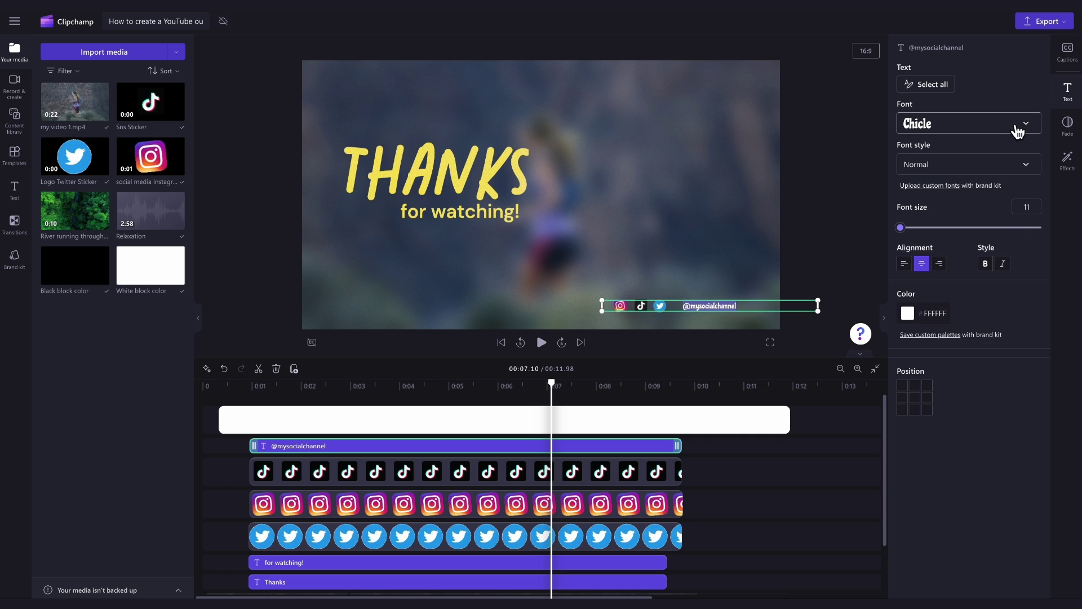
left_click(1017, 125)
scroll(1010, 364, "down", 3)
left_click(1006, 353)
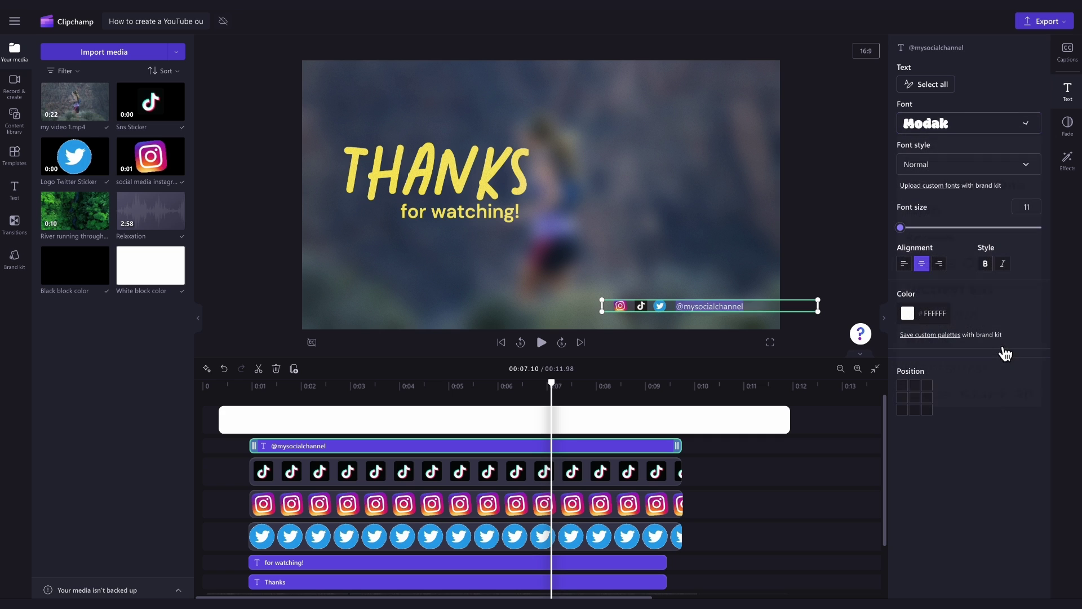
left_click(1009, 123)
scroll(981, 385, "down", 5)
scroll(981, 385, "down", 5)
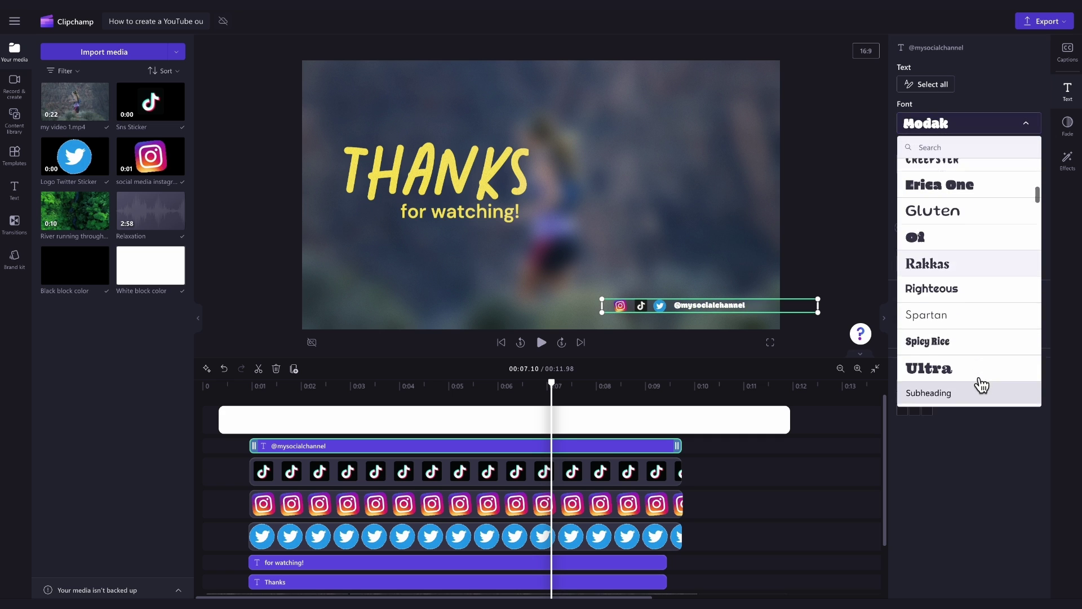
left_click(975, 272)
Step: Try Cairo and Climate Crisis fonts, then return the handle to DM Sans
left_click(1003, 123)
scroll(997, 349, "down", 5)
scroll(996, 349, "up", 10)
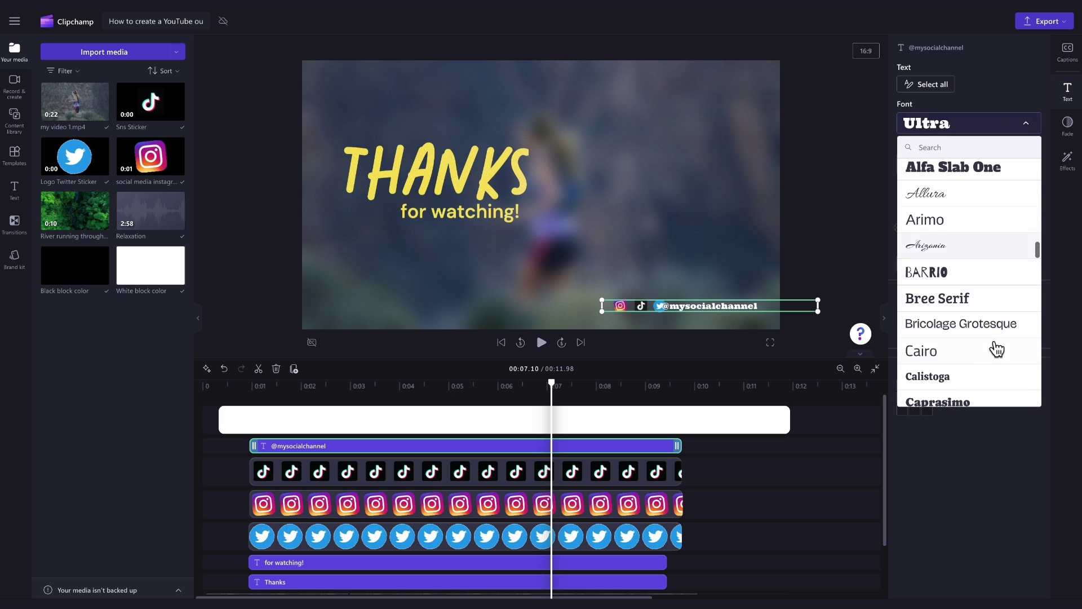
left_click(993, 348)
left_click(1003, 123)
left_click(991, 354)
left_click(1028, 123)
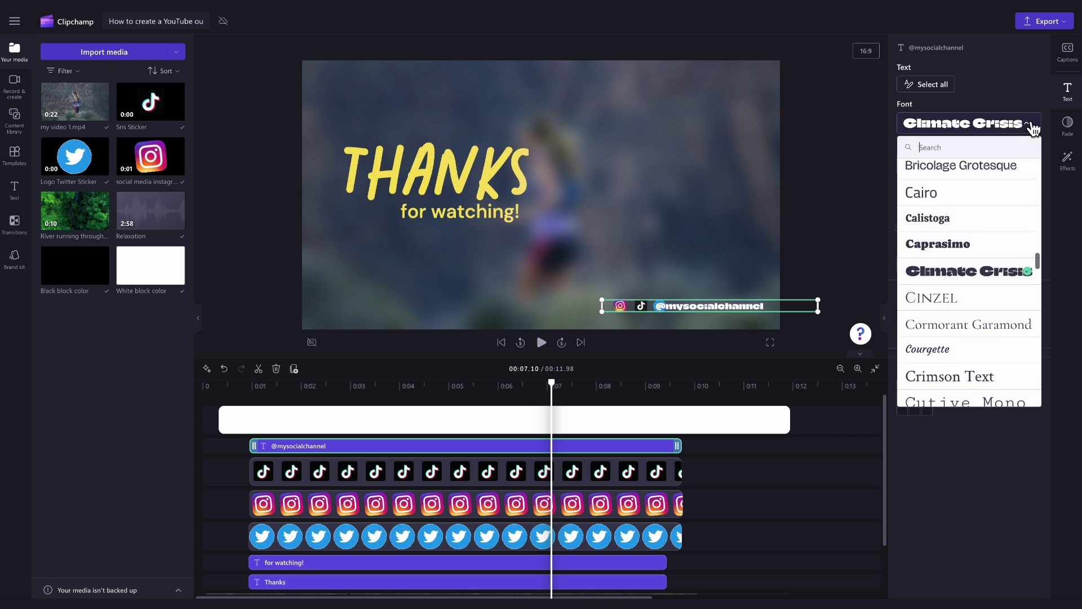
scroll(988, 273, "up", 10)
left_click(965, 321)
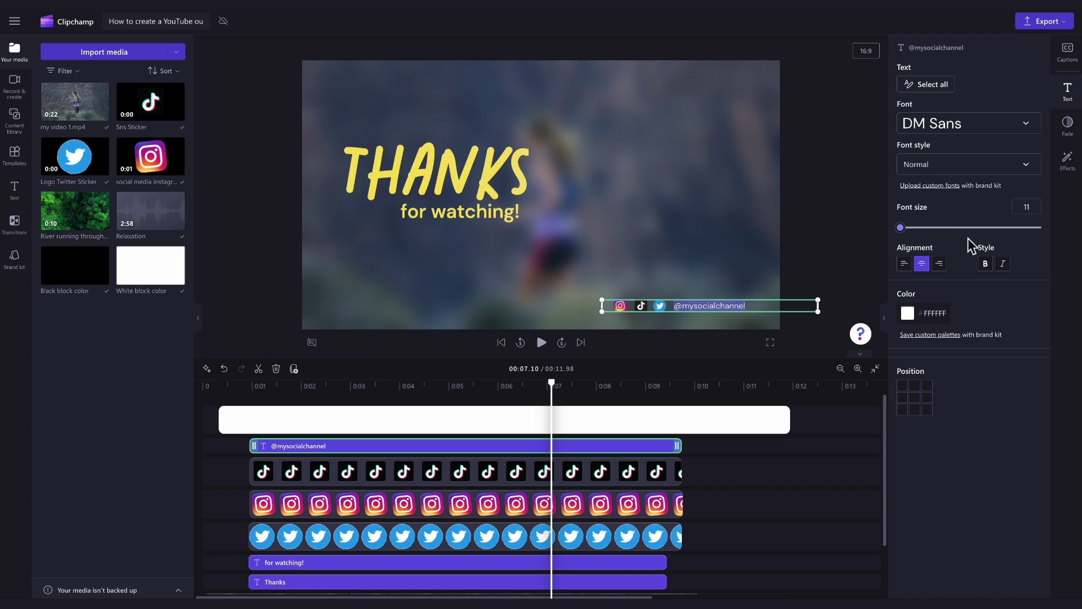
Step: Enlarge the handle text to size 14 and try blue-violet and another preset colour
left_click(901, 229)
mouse_move(905, 236)
left_mouse_down()
mouse_move(984, 231)
mouse_move(909, 246)
left_mouse_up()
left_click(916, 319)
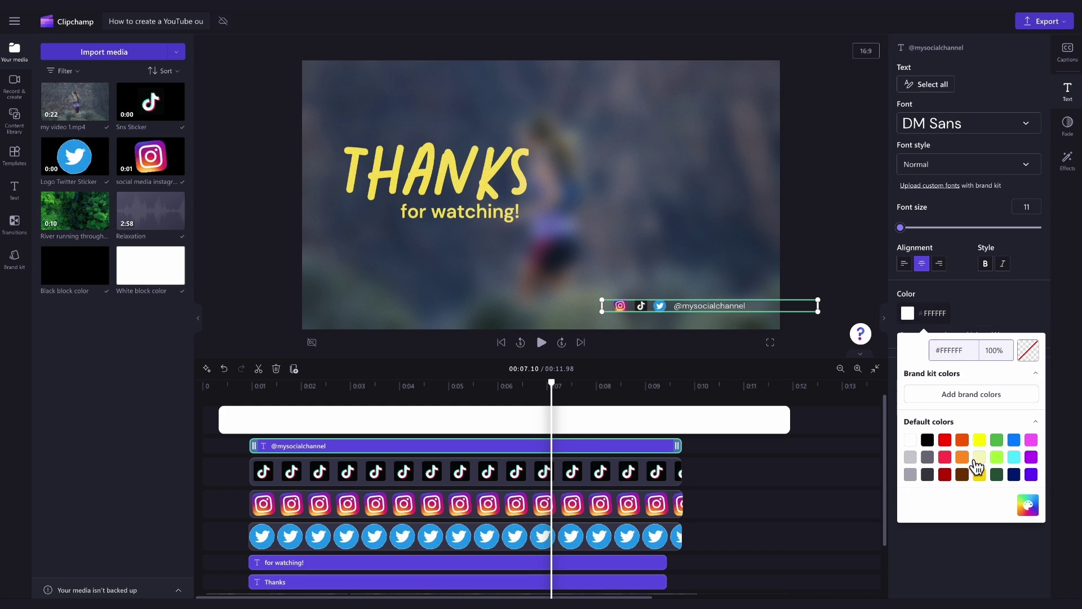
left_click(1031, 439)
left_click(1030, 473)
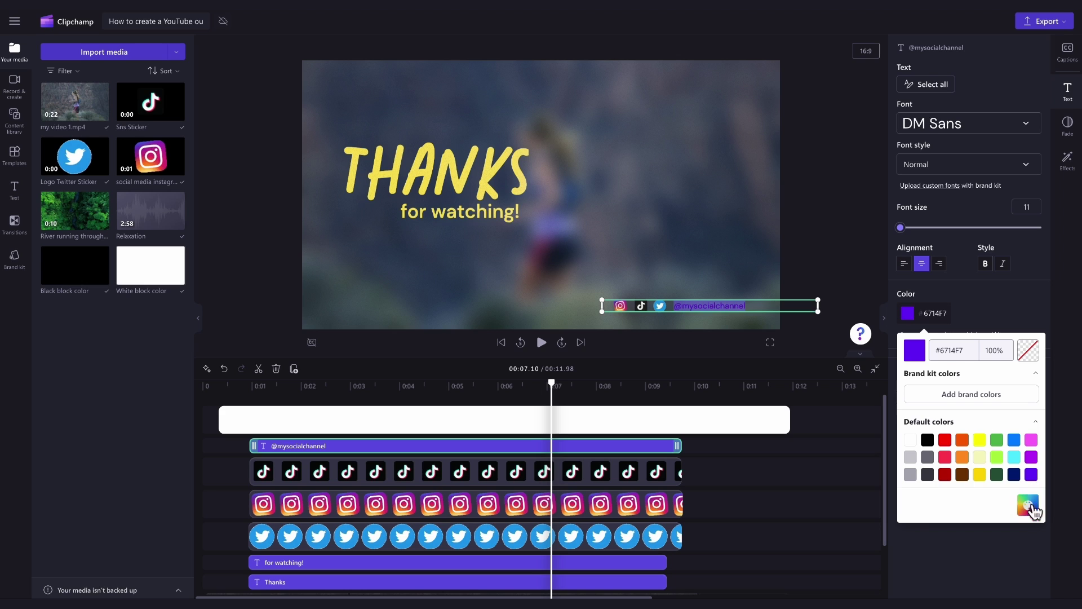
Step: Try magenta, grey and green custom shades, then settle on pure white #FFFFFF
left_click(1027, 505)
left_click(1003, 415)
left_click(990, 393)
left_click(1022, 466)
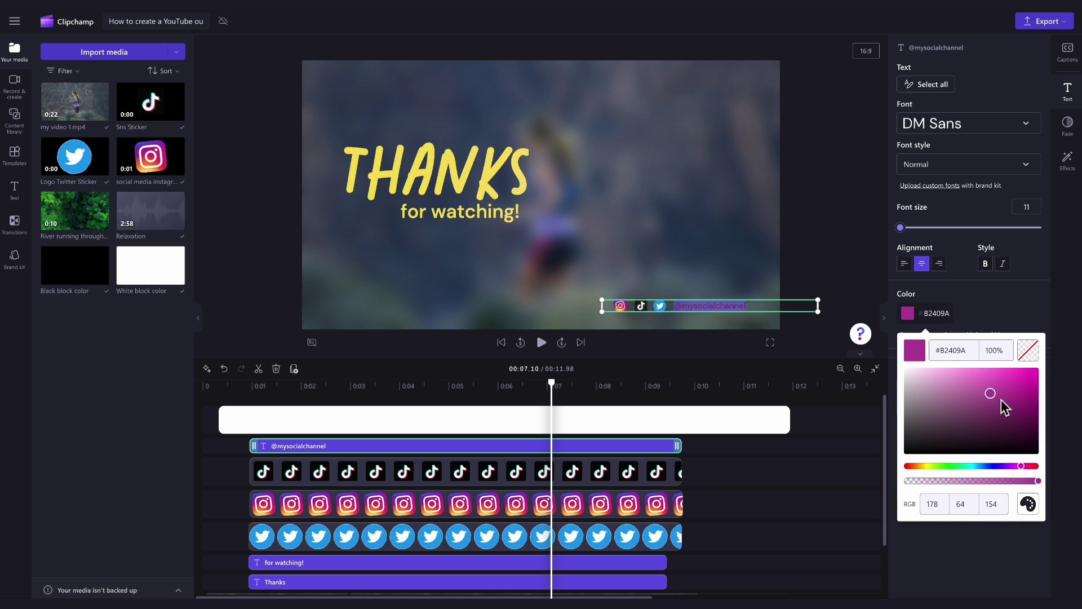
left_click(998, 394)
left_click(919, 443)
left_click(972, 390)
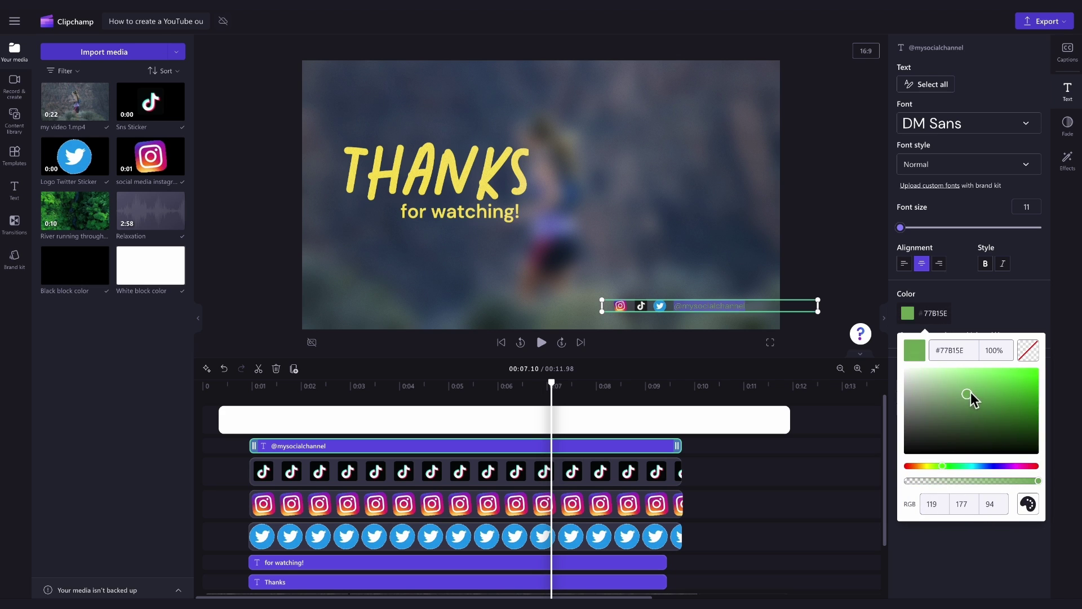
left_click_drag(973, 393, 904, 372)
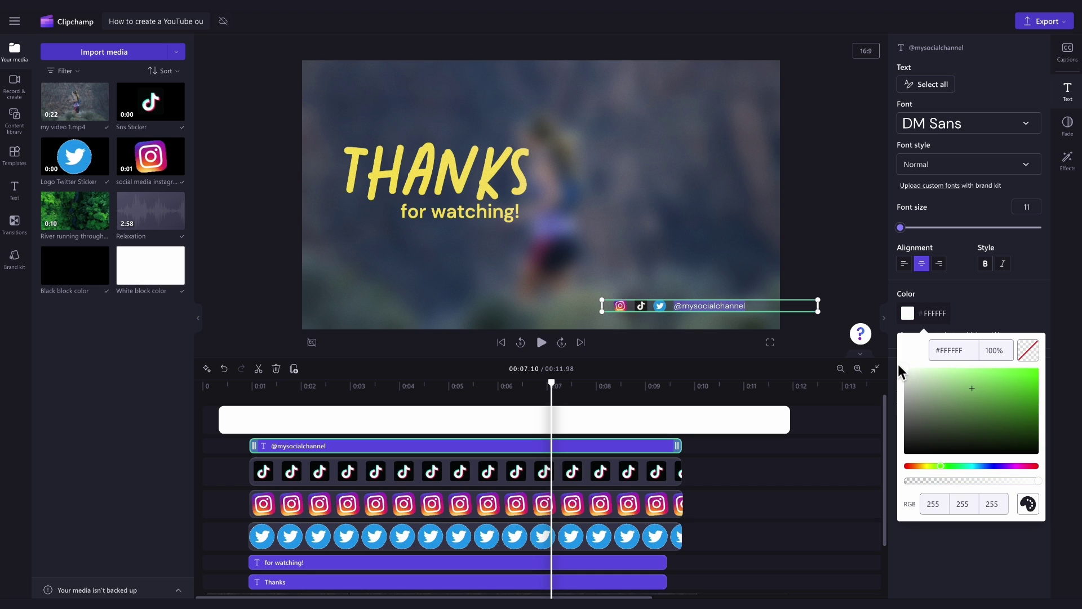
left_click(1003, 308)
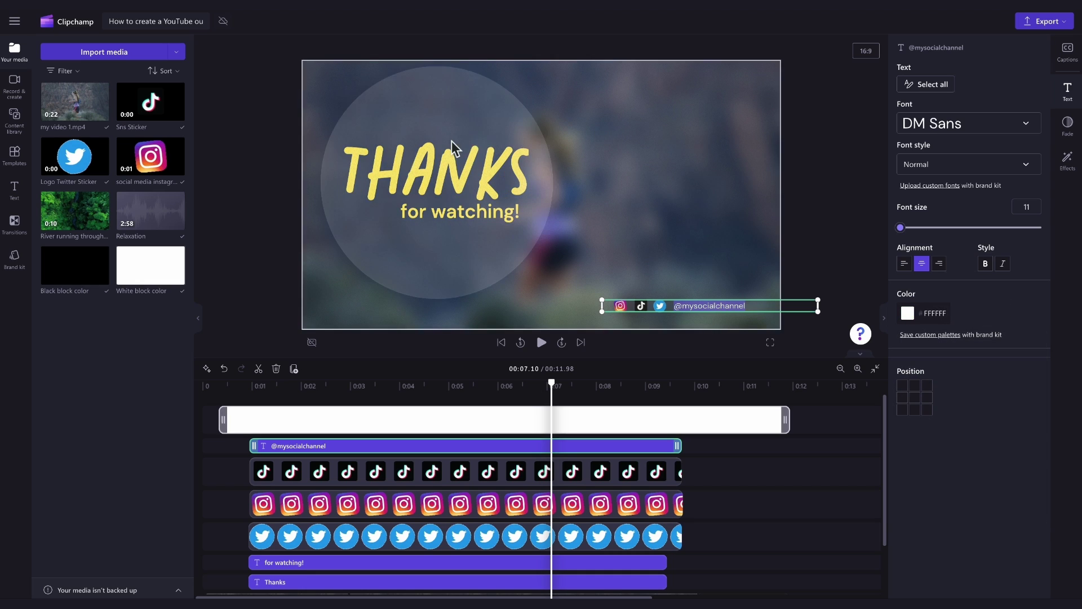
Step: Select the white block layer, then the Relaxation music clip in the timeline
left_click(397, 169)
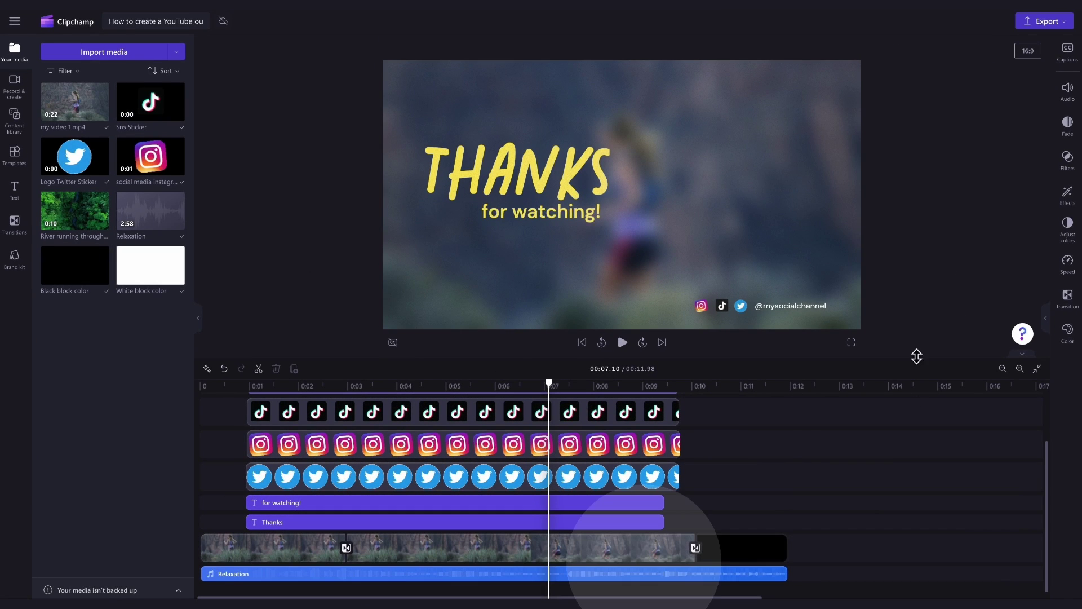
left_click(693, 578)
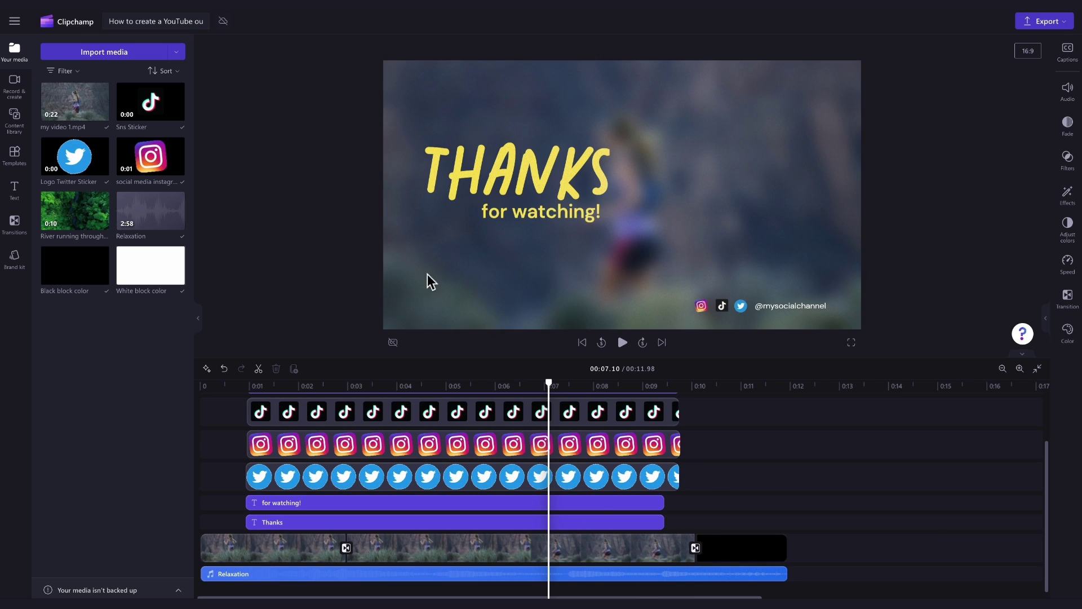
Step: Filter the content library to Audio > Music and search for 'rnb'
left_click(16, 118)
left_click(80, 63)
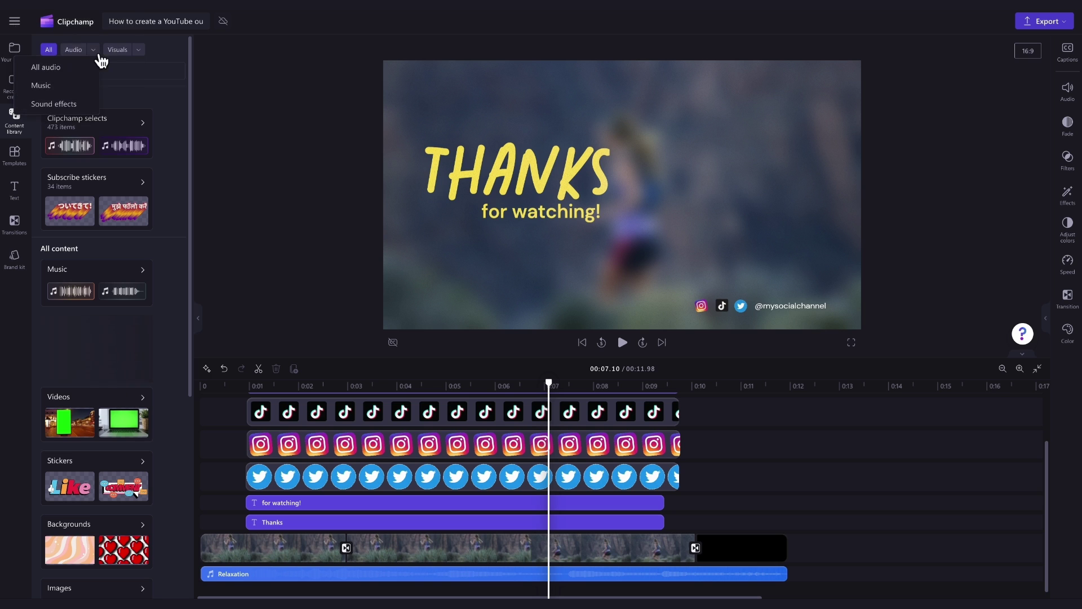
left_click(93, 50)
left_click(44, 88)
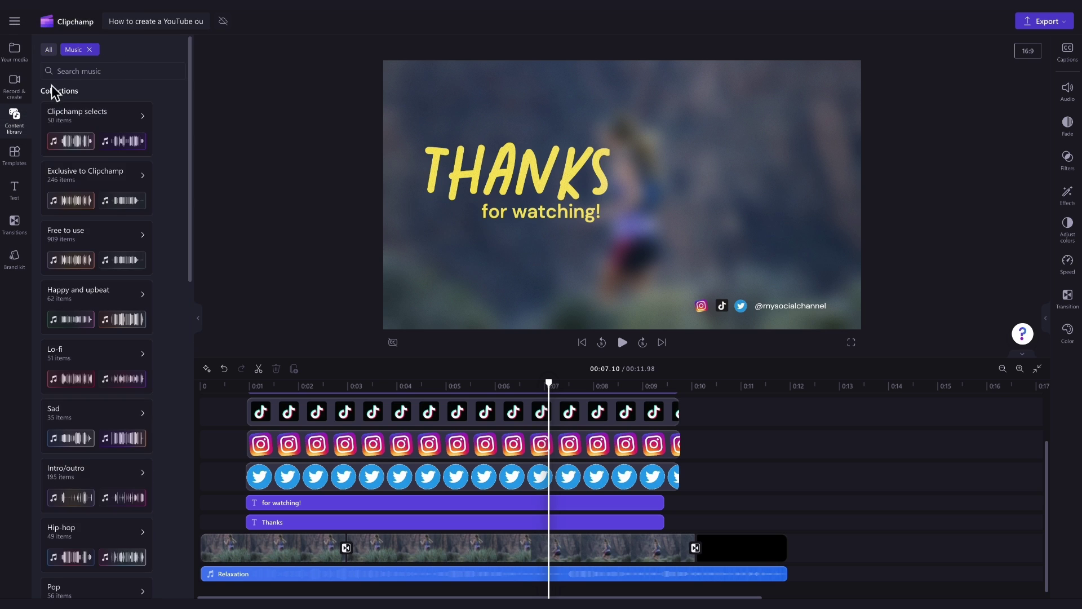
scroll(167, 189, "down", 5)
scroll(166, 190, "down", 3)
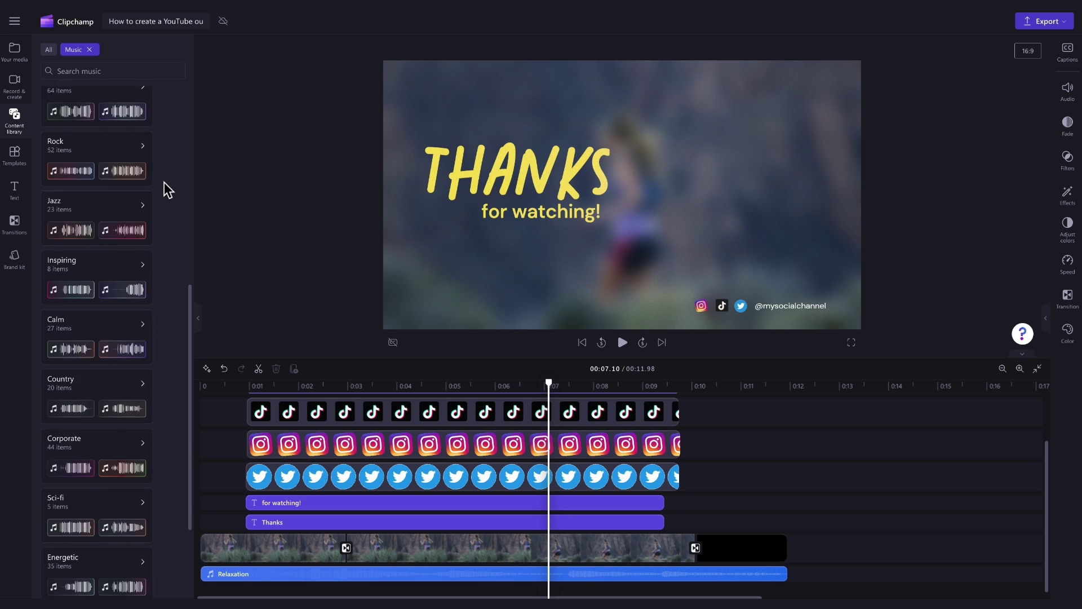
scroll(167, 190, "up", 10)
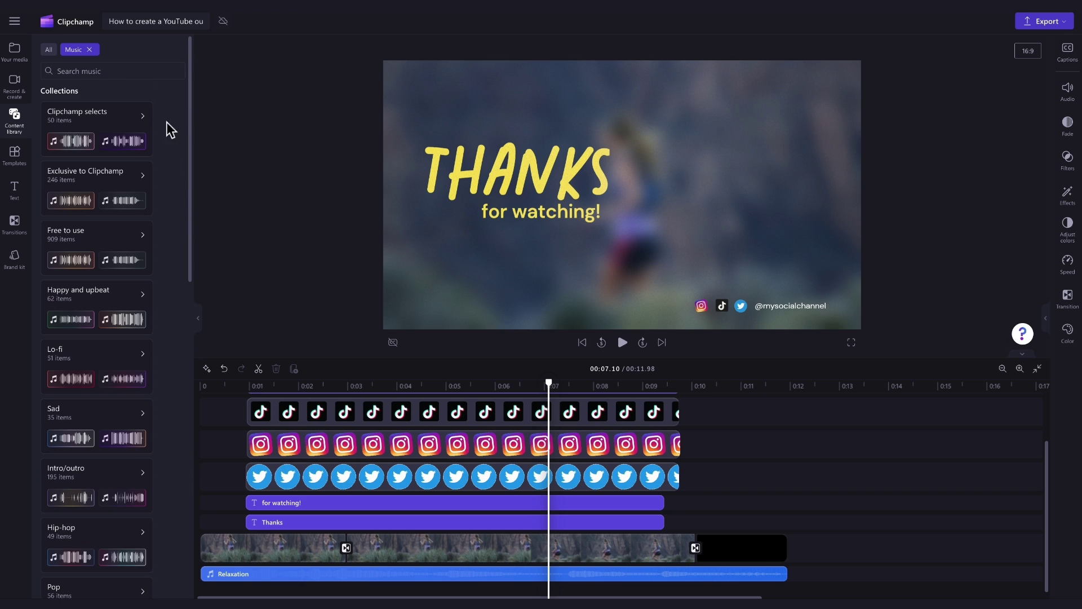
left_click(76, 71)
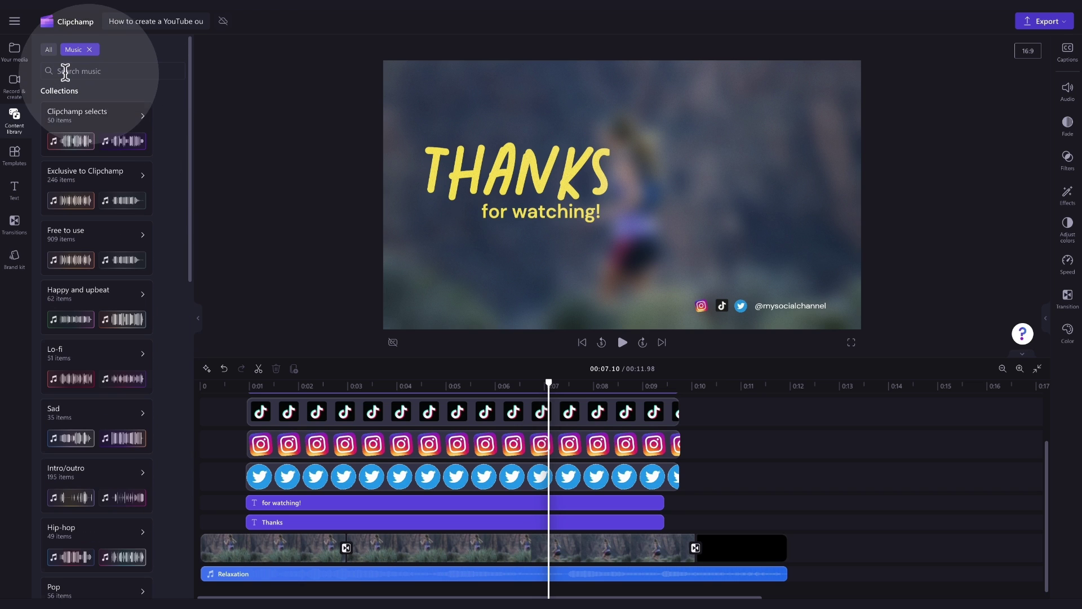
type("m")
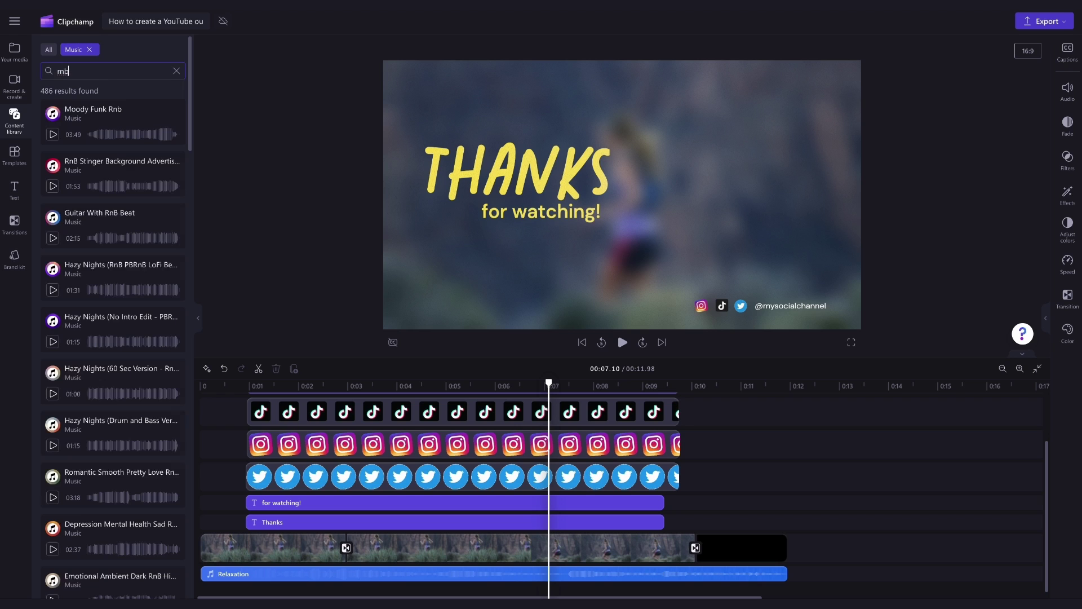
Step: Preview Moody Funk Rnb, RnB Stinger and Guitar With RnB Beat, then drop Guitar With RnB Beat in as the soundtrack
left_click(54, 141)
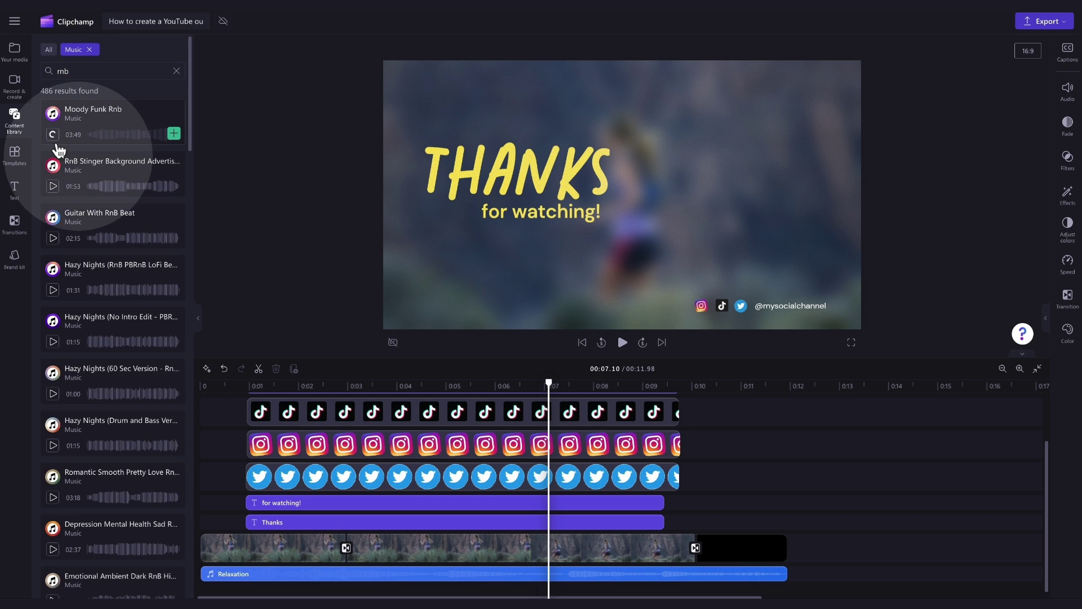
left_click(122, 187)
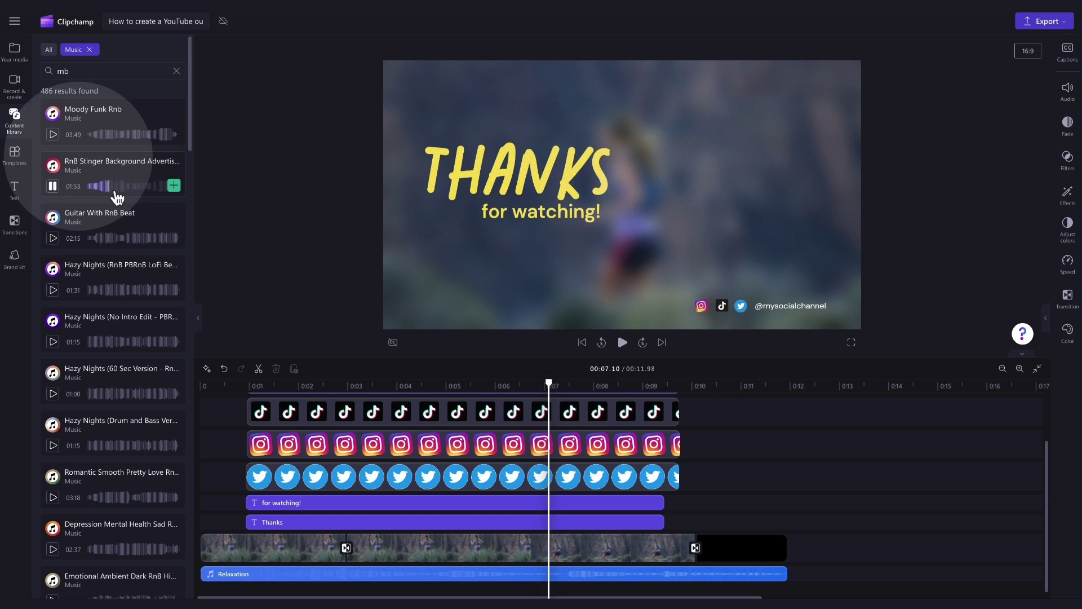
left_click(53, 239)
left_click(54, 239)
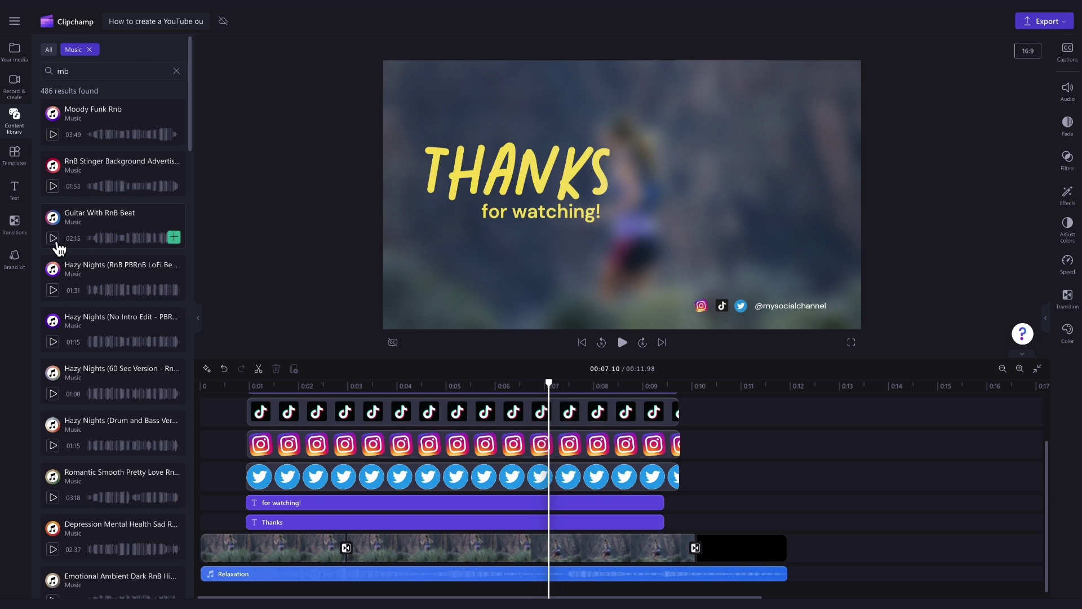
left_click(129, 242)
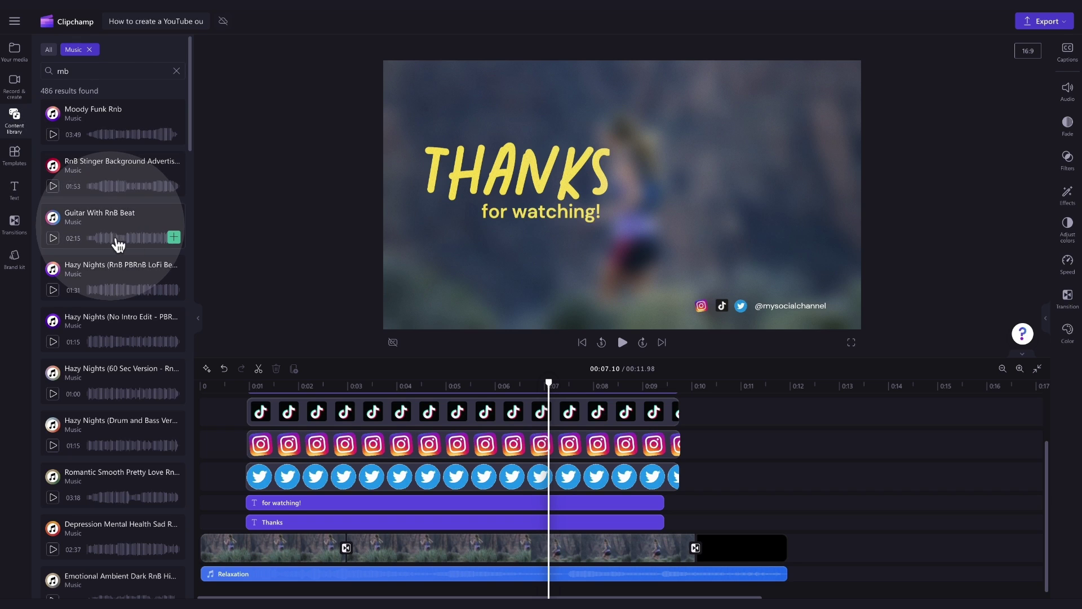
left_click_drag(111, 232, 408, 586)
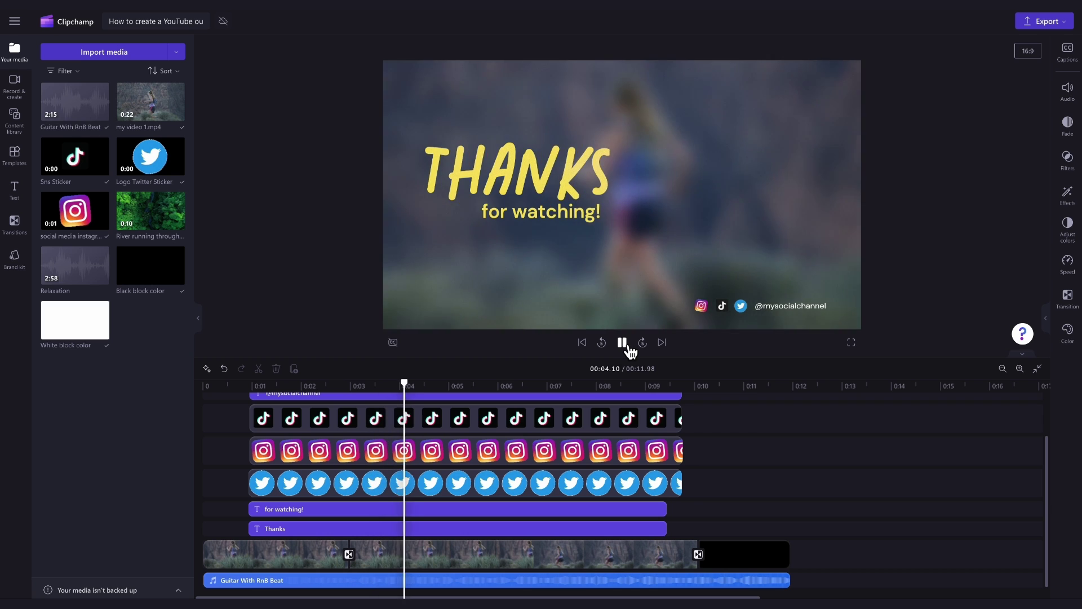
Step: Pause the preview and export the 11-second outro at the chosen video quality
left_click(626, 345)
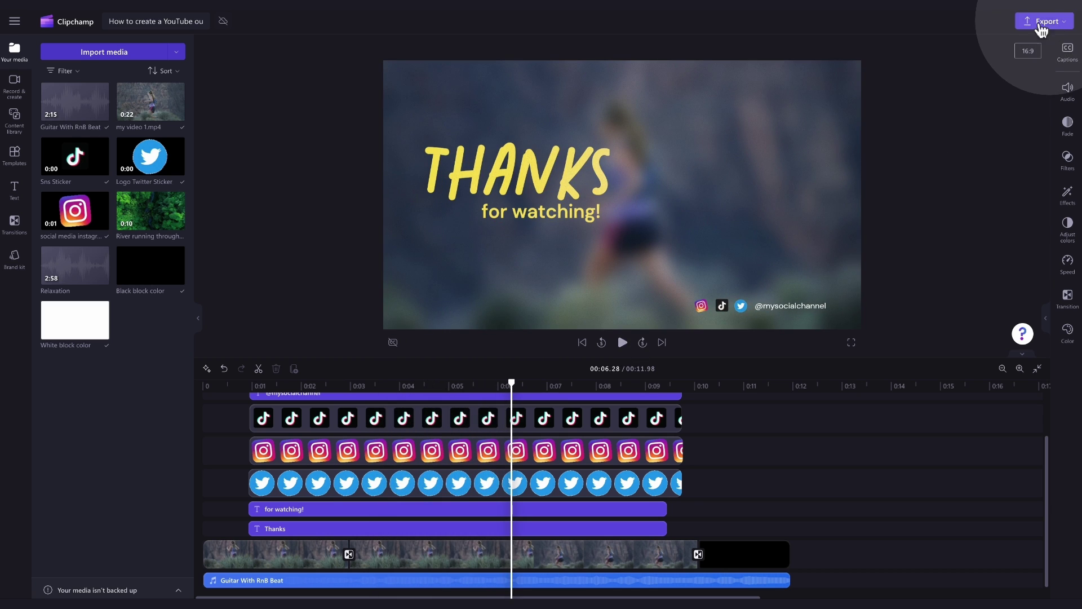
left_click(1047, 22)
left_click(956, 135)
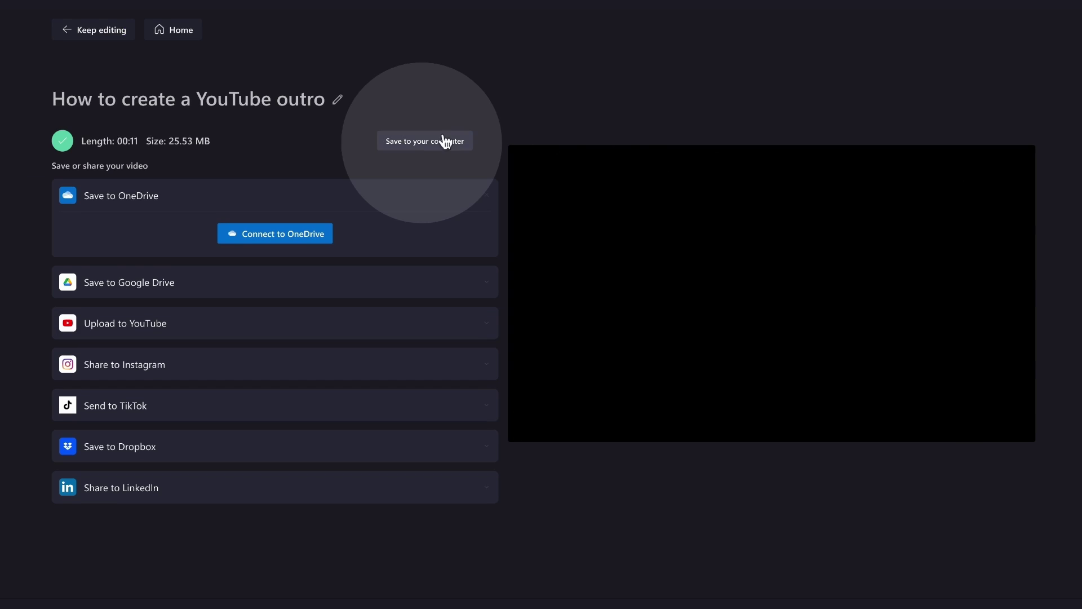
Step: Save 'How to create a YouTube outro.mp4' to Documents and play the exported video
left_click(425, 140)
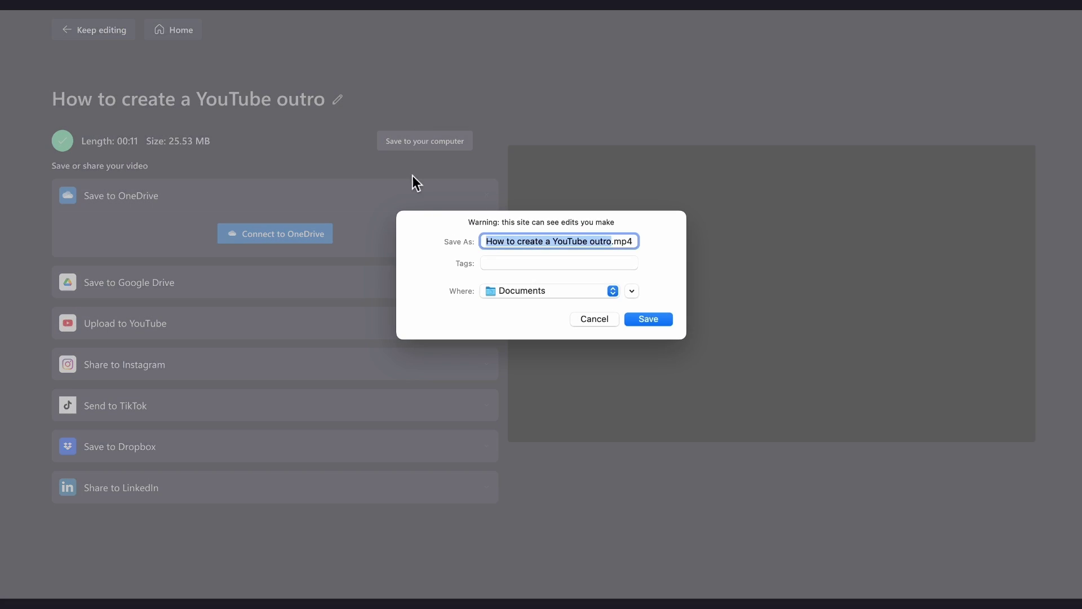
left_click(647, 319)
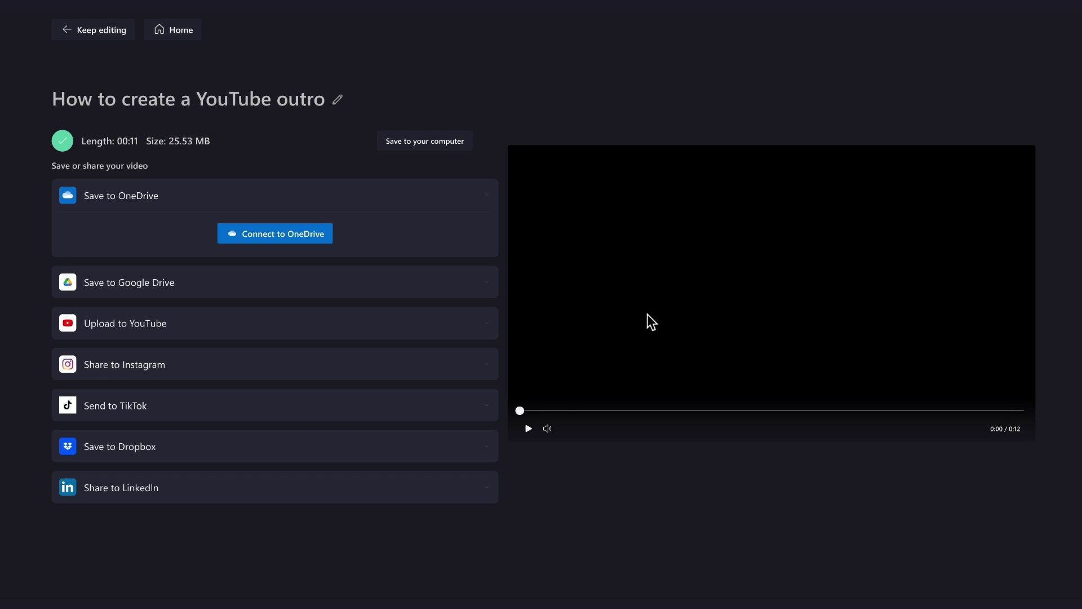
left_click(529, 430)
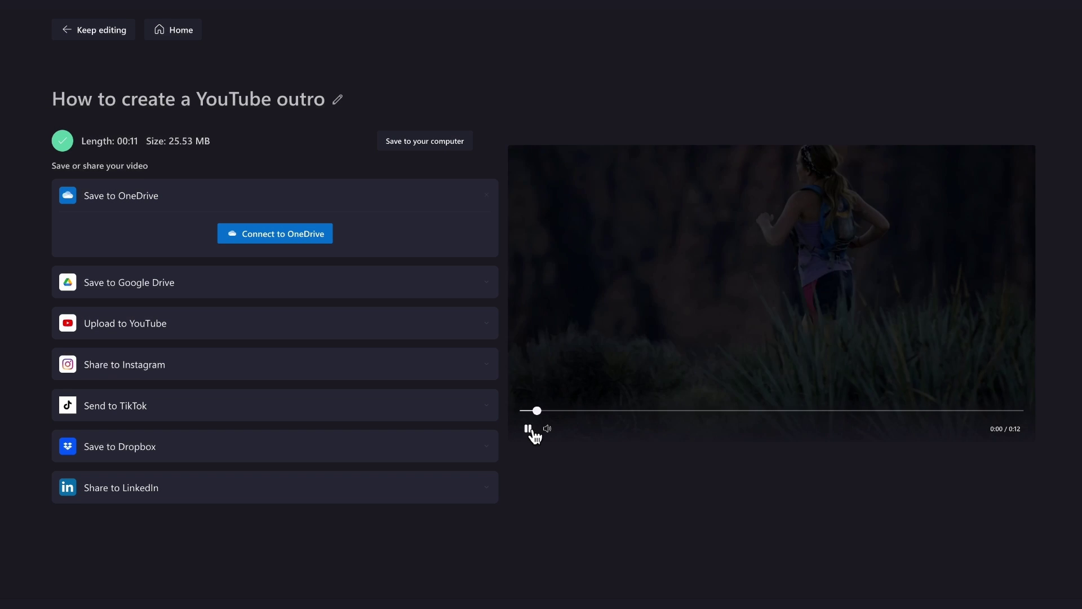